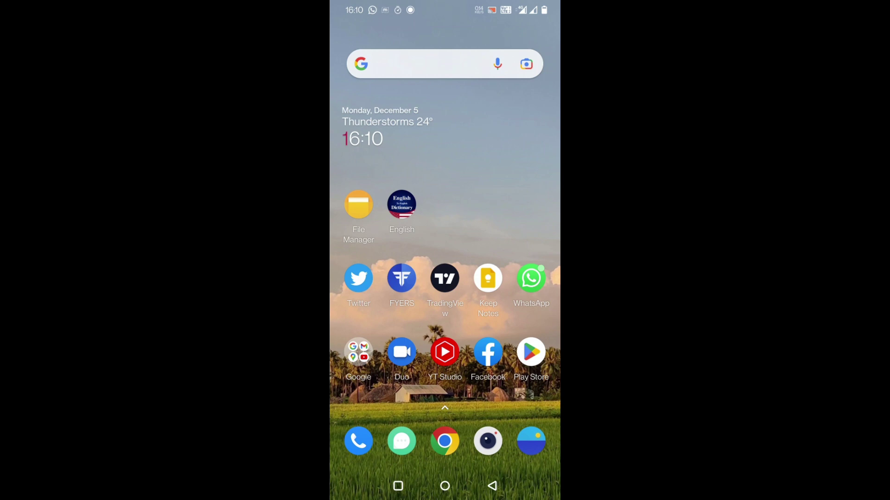
- Open the Google apps folder on the Android home screen
click(358, 352)
- Launch Gmail and archive 'Please callback me' by swiping it left
click(421, 334)
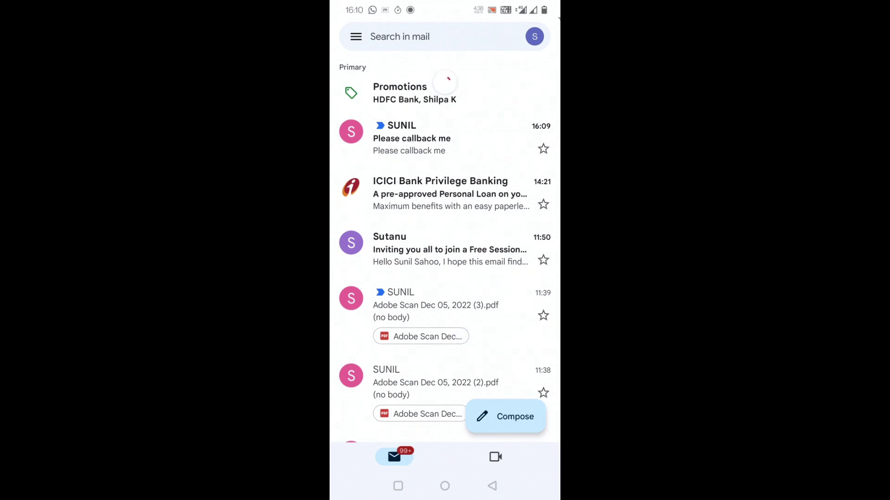
drag(487, 139, 362, 139)
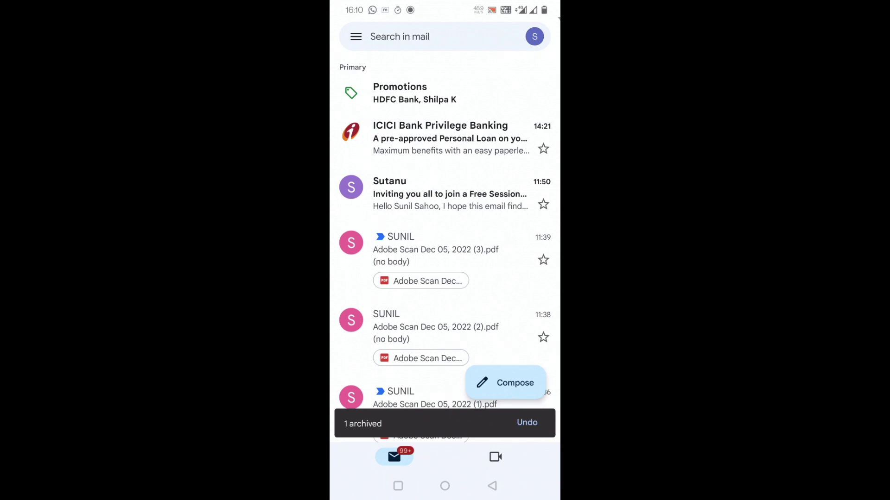
- Switch Gmail's mailbox view to All mail
click(356, 36)
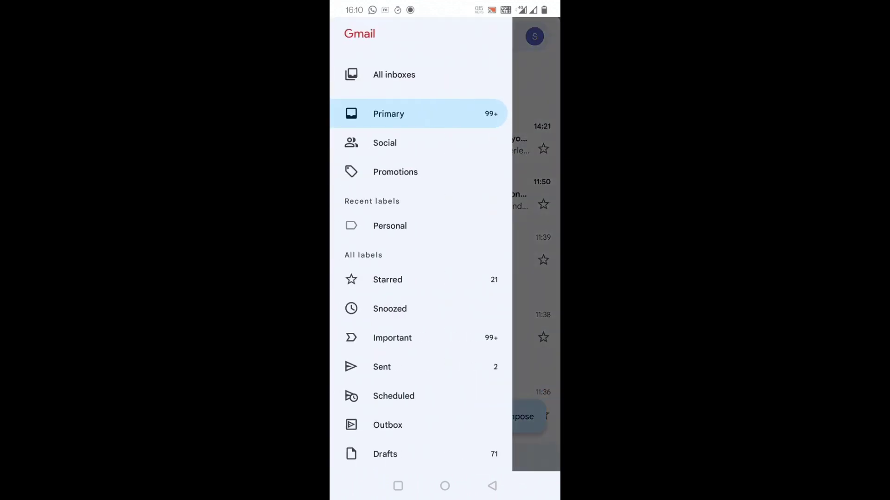
scroll(427, 382, down, 3)
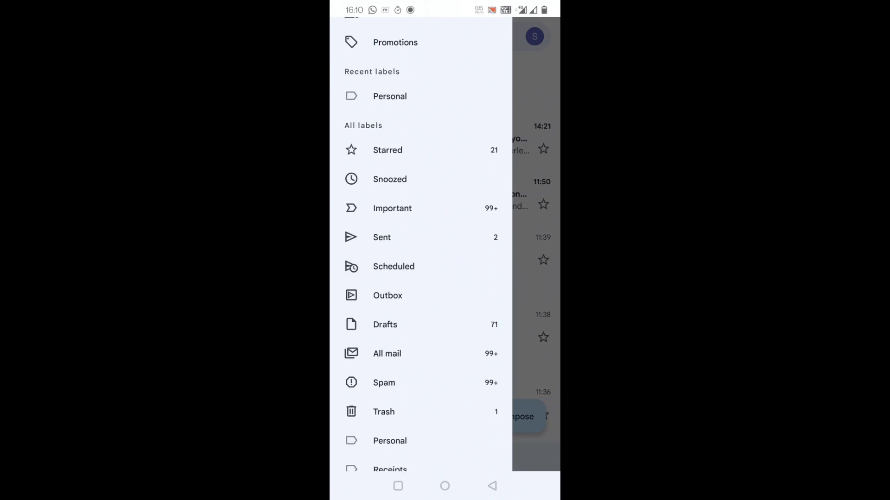
click(386, 353)
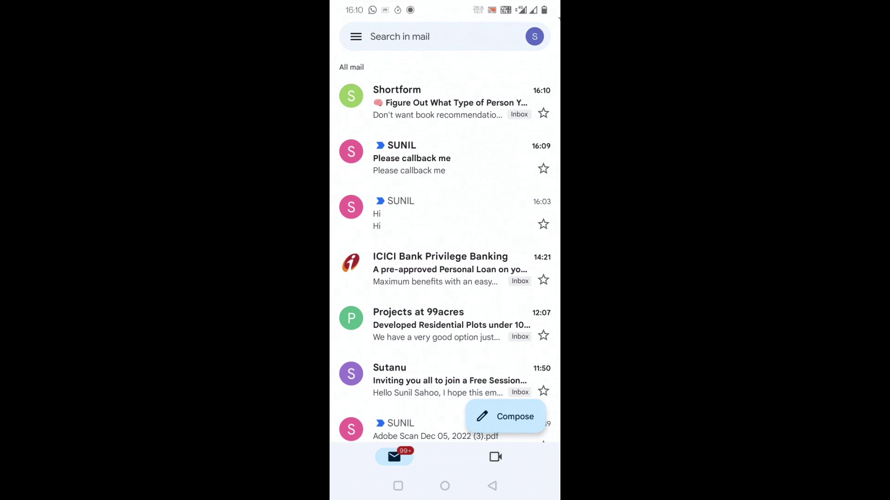
- Open 'Please callback me' and look through its overflow menu twice
click(446, 159)
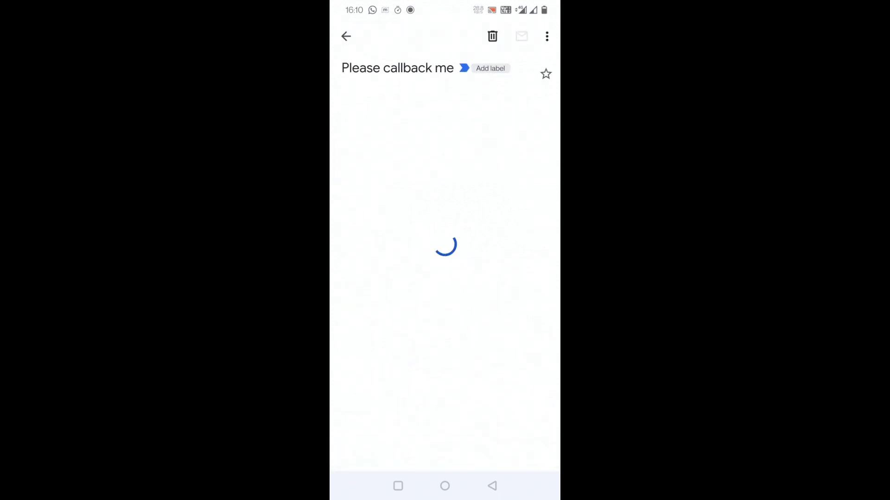
click(546, 36)
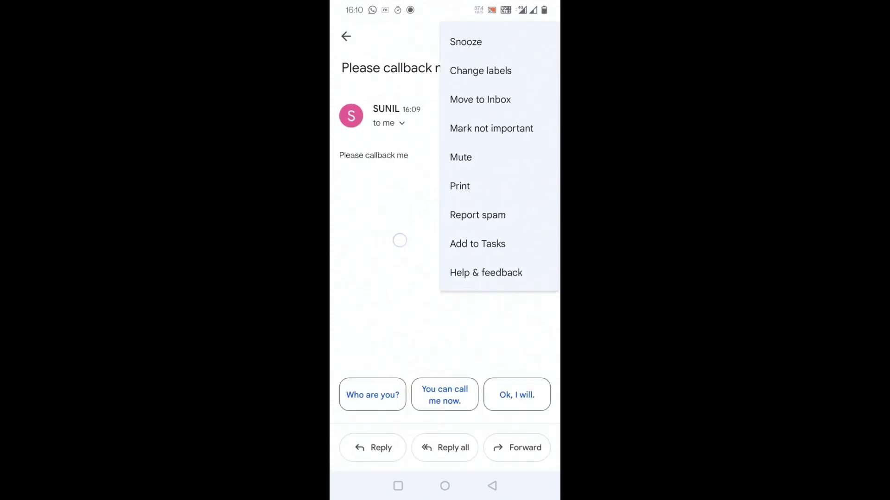
click(400, 241)
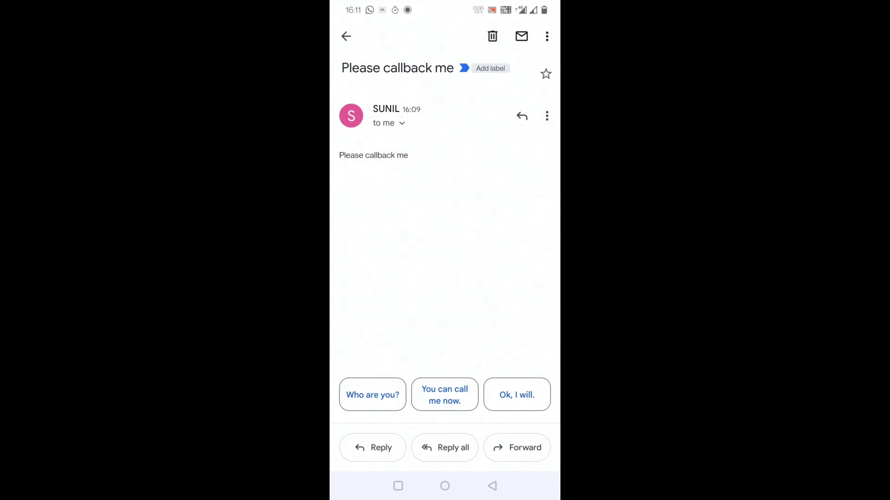
click(546, 36)
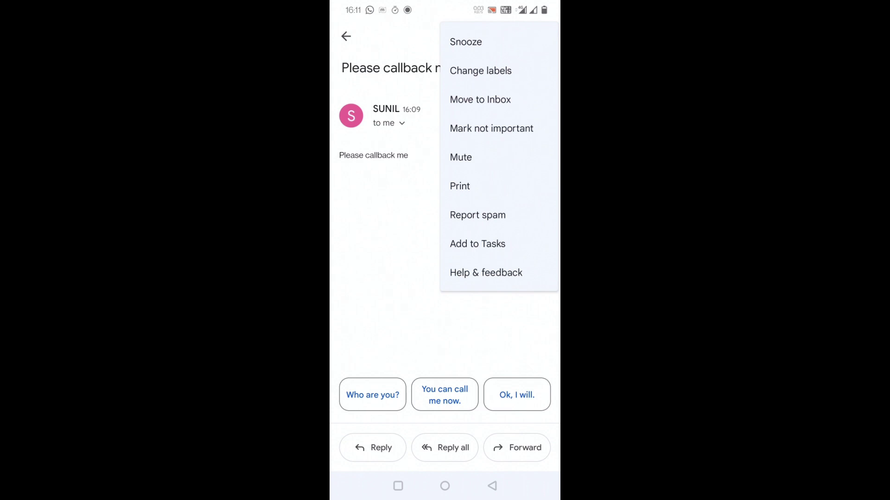
click(479, 98)
- Check the overflow menu once more, dismiss it, and go back to All mail
click(468, 163)
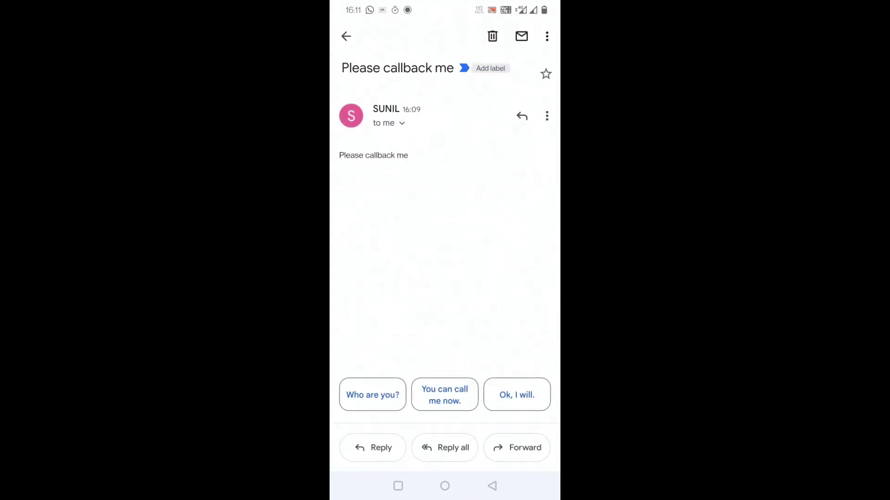
click(546, 36)
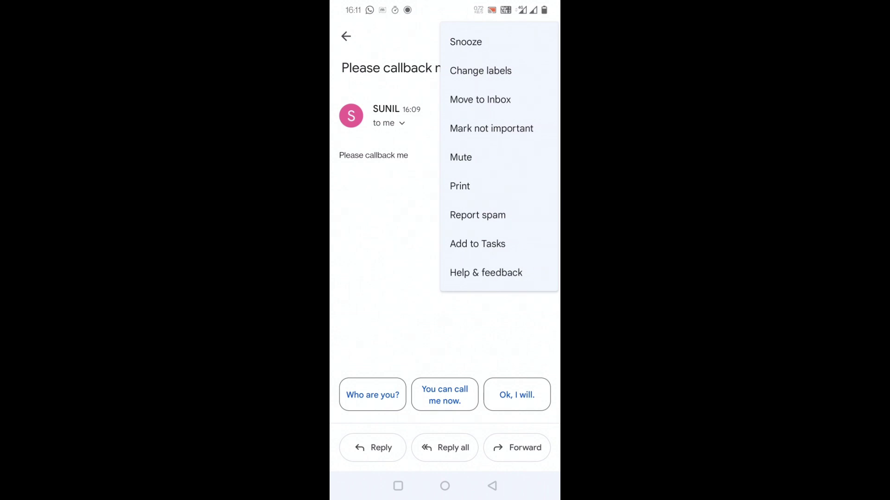
key(Escape)
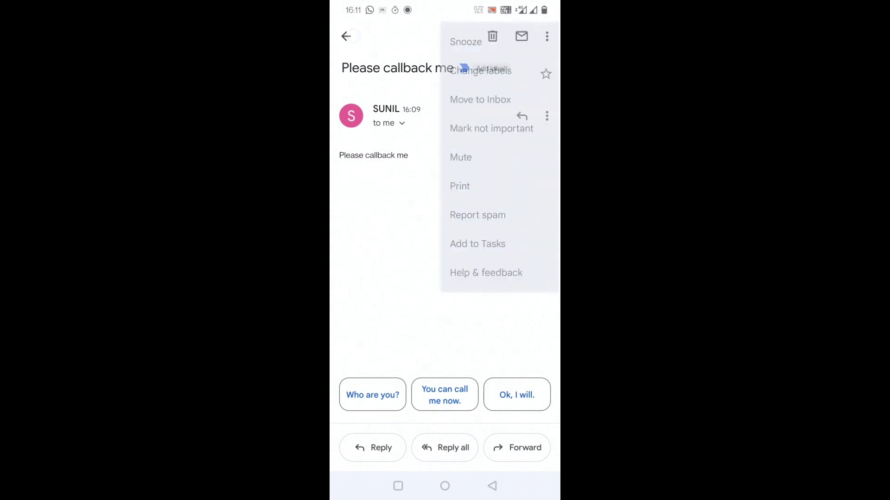
click(346, 37)
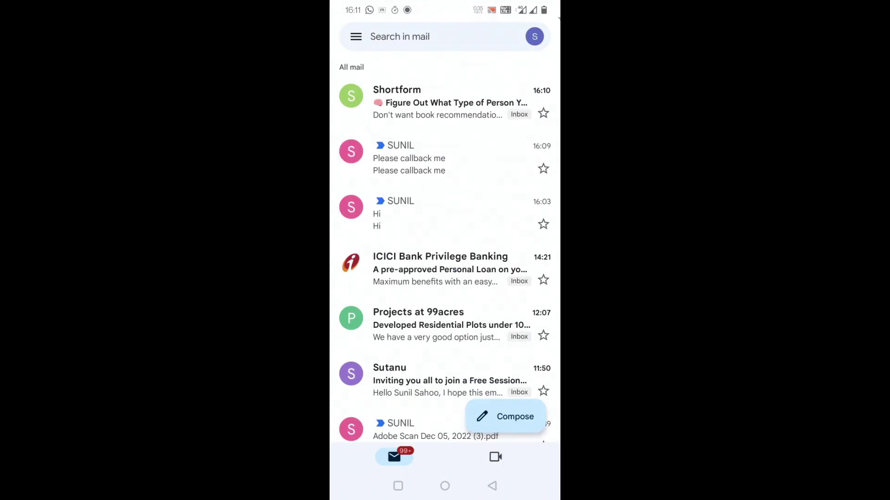
scroll(445, 118, down, 3)
scroll(444, 79, up, 5)
- Move the selected 'Please callback me' email back to the Inbox
click(472, 165)
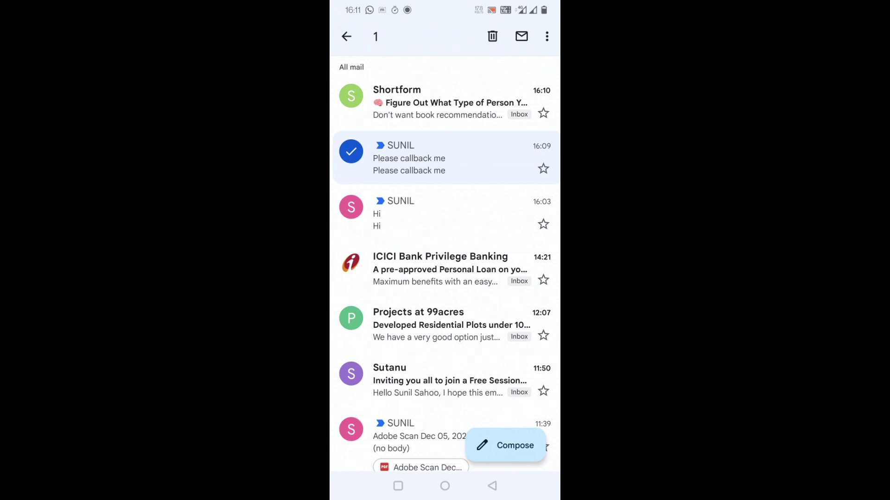
click(546, 36)
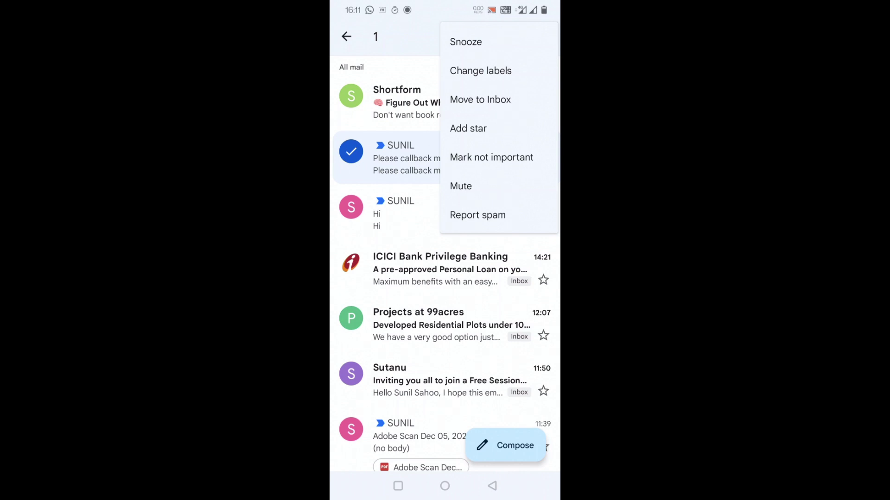
click(480, 100)
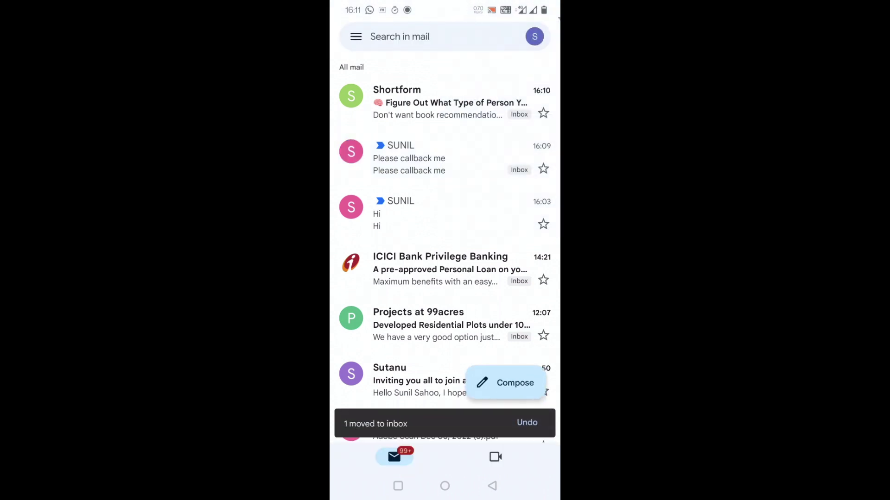
- Open 'Please callback me' from the Primary inbox
click(356, 37)
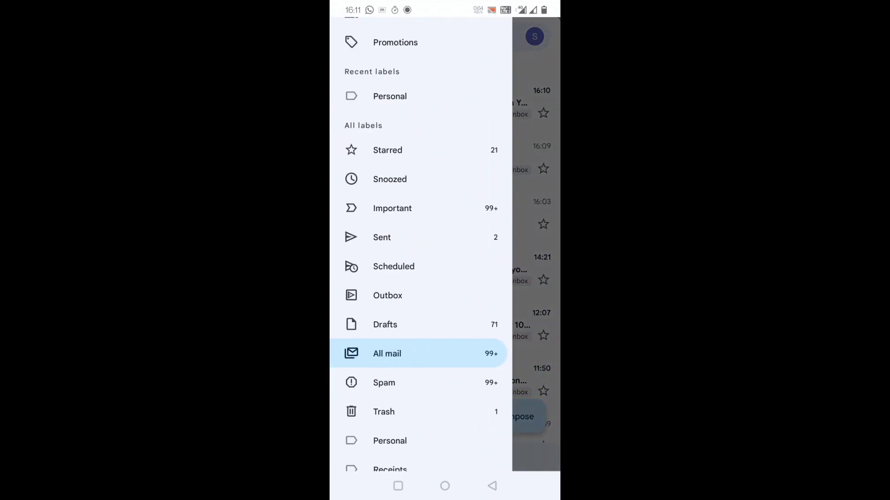
scroll(420, 244, down, 2)
scroll(421, 244, up, 4)
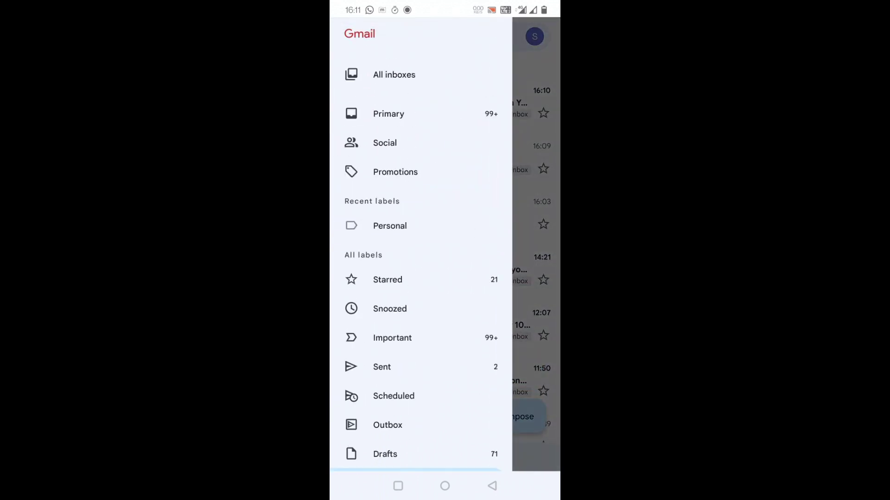
click(388, 113)
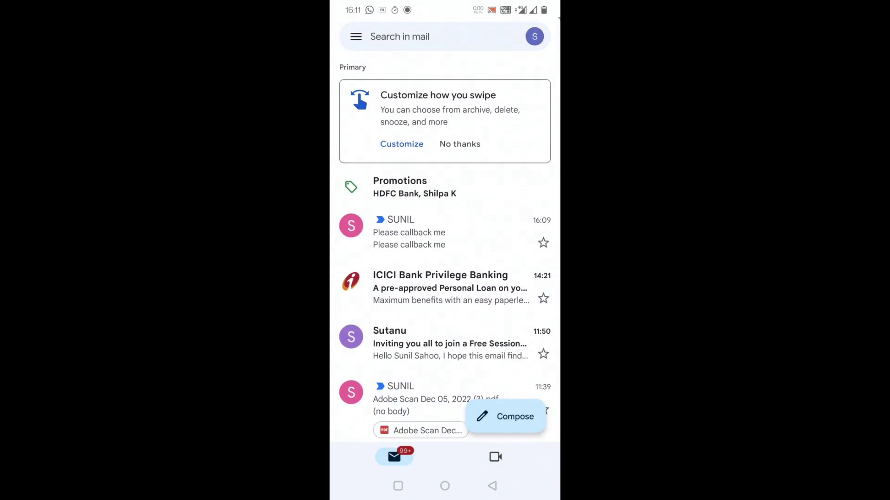
scroll(432, 233, down, 2)
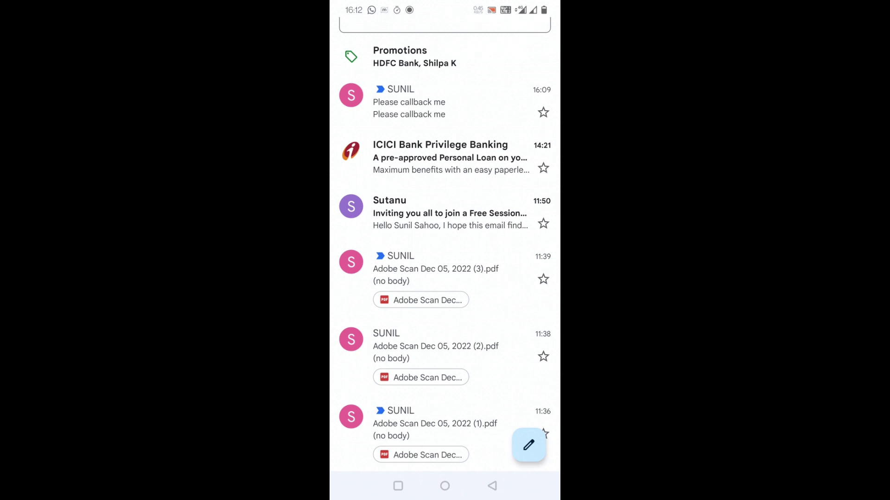
click(445, 101)
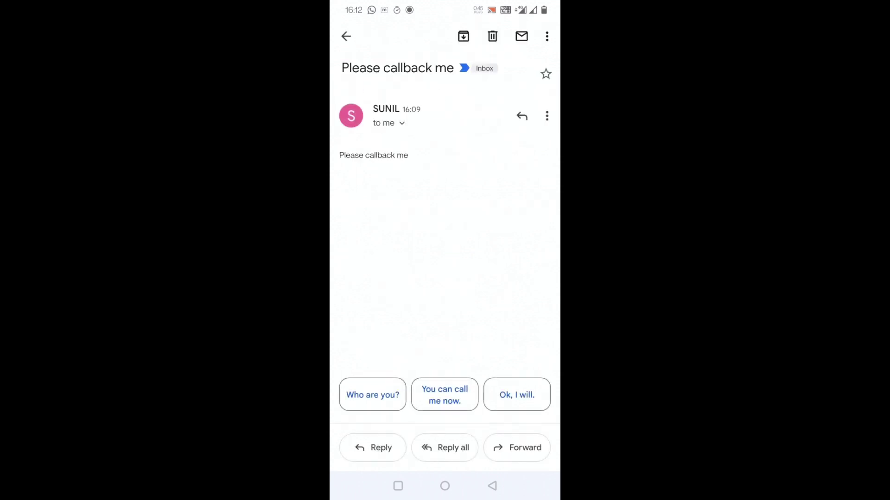